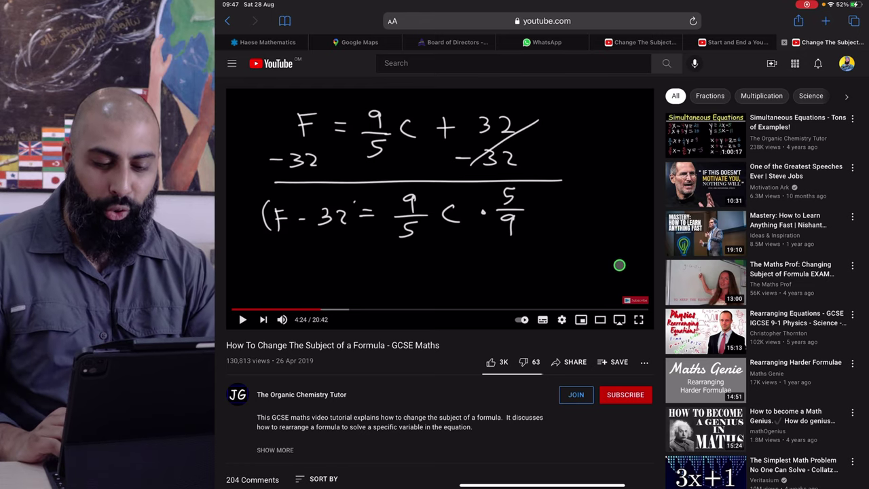
Step: Copy the video's youtu.be share link with 'Start at 4:24' ticked
click(568, 362)
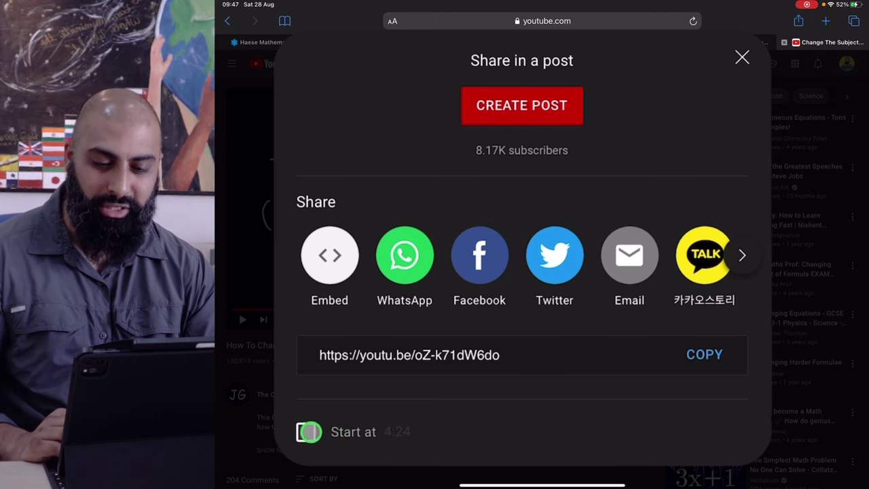
click(308, 432)
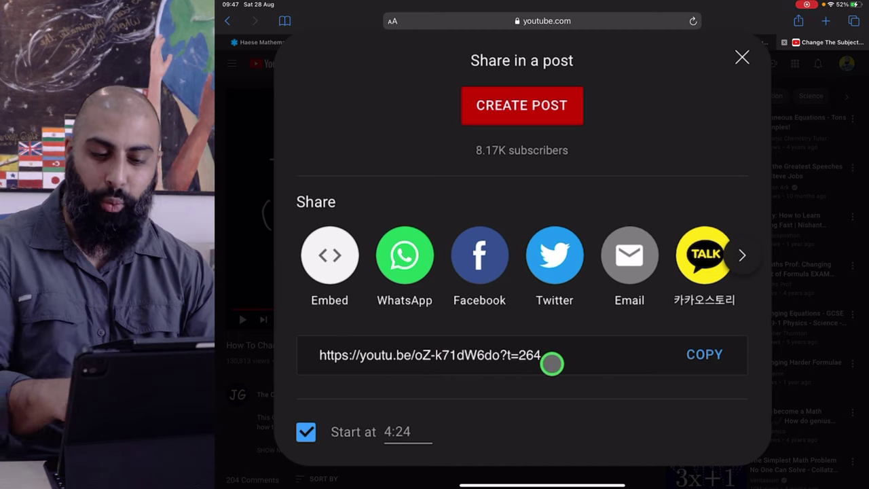
click(707, 354)
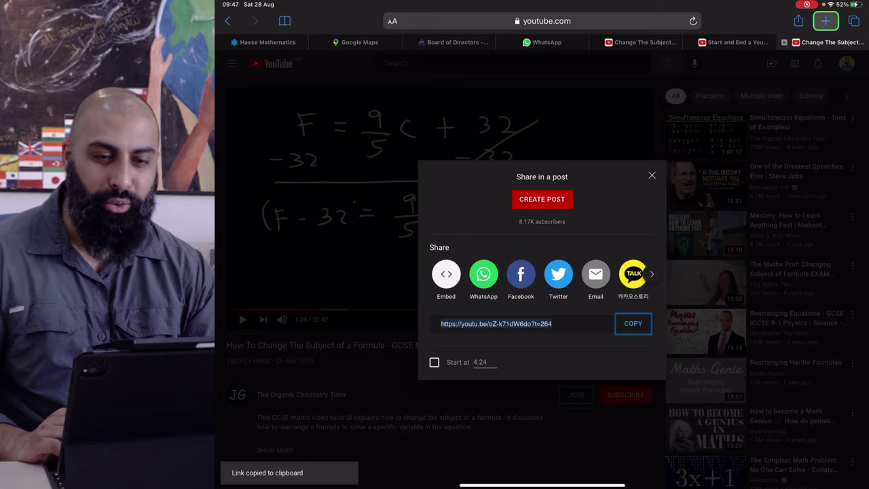
click(825, 20)
Step: Paste the link into a new Safari tab and rewrite '?t=264' as '?start=264'
key(ctrl+v)
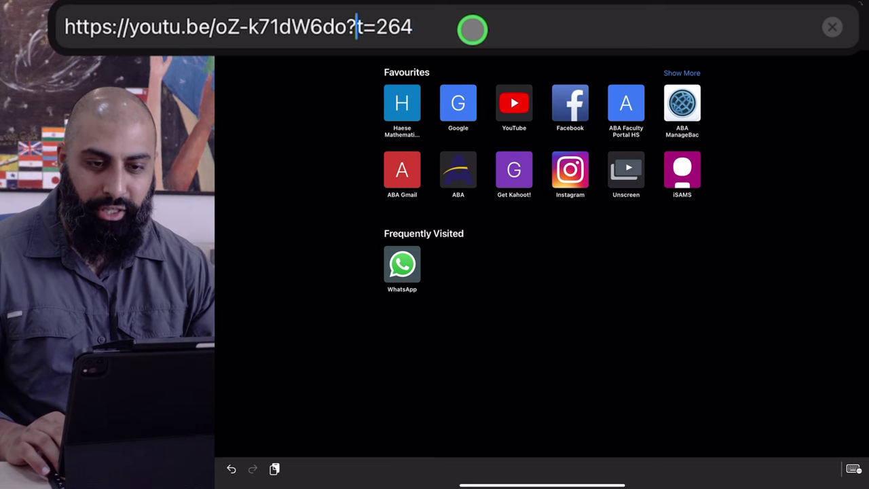
key(shift+alt+Left)
key(shift+alt+Left)
key(shift+alt+Left)
key(shift+alt+Left)
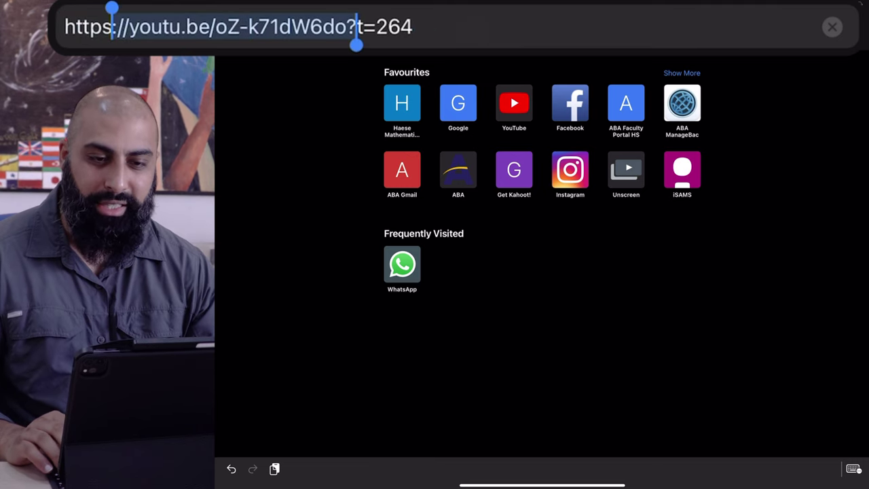
key(Right)
key(Right)
key(Right)
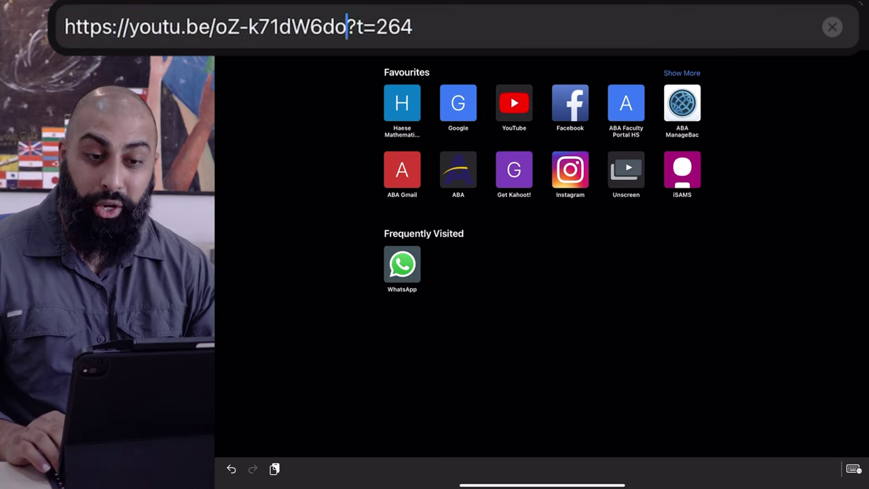
key(shift+alt+Right)
key(shift+alt+Right)
key(Left)
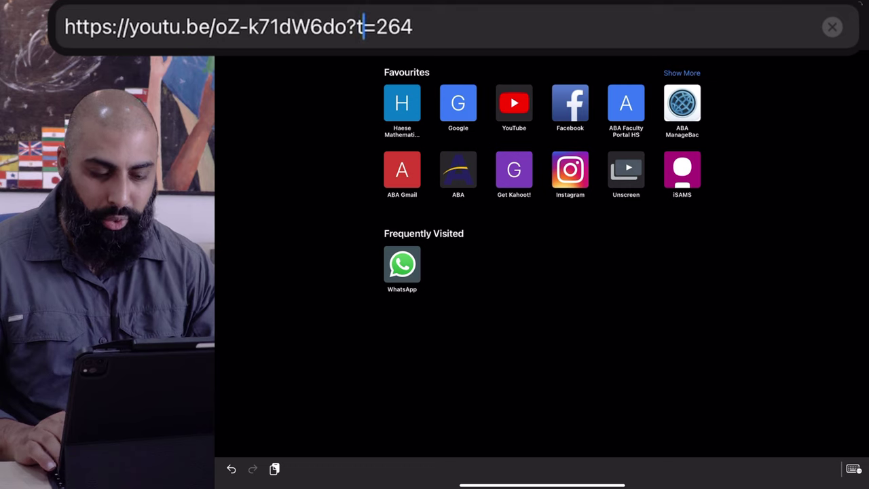
key(BackSpace)
text(s)
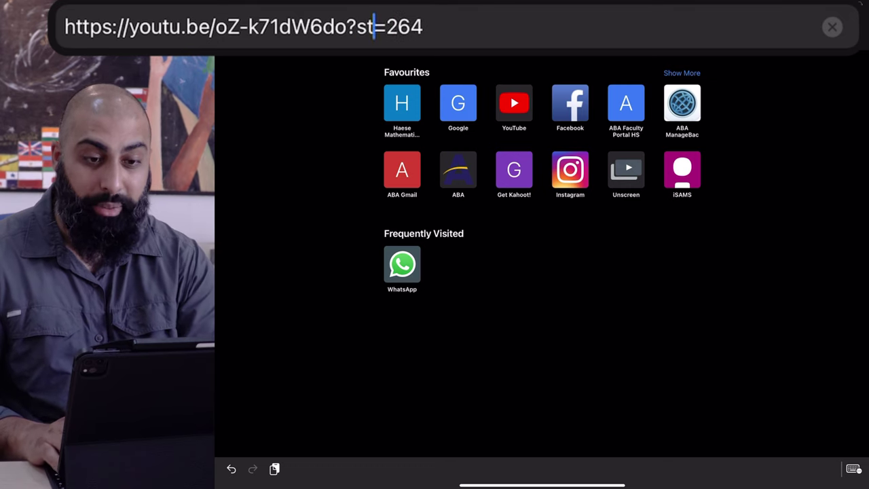
text(art)
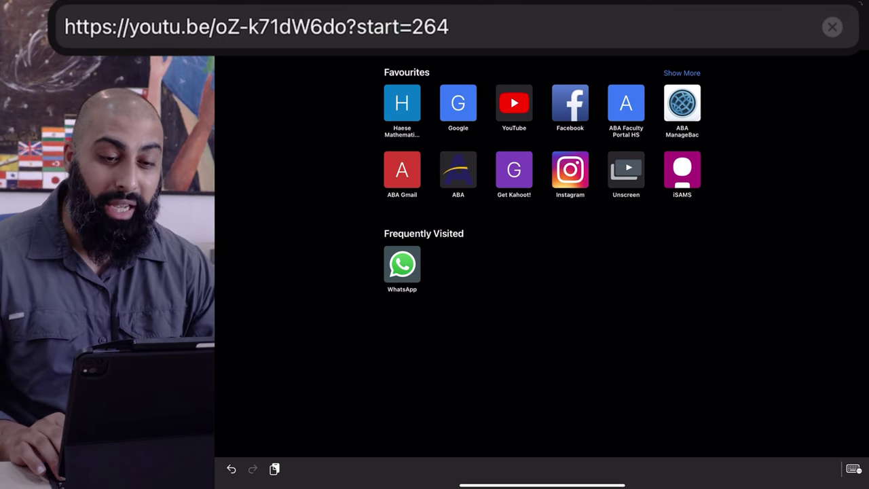
double_click(430, 27)
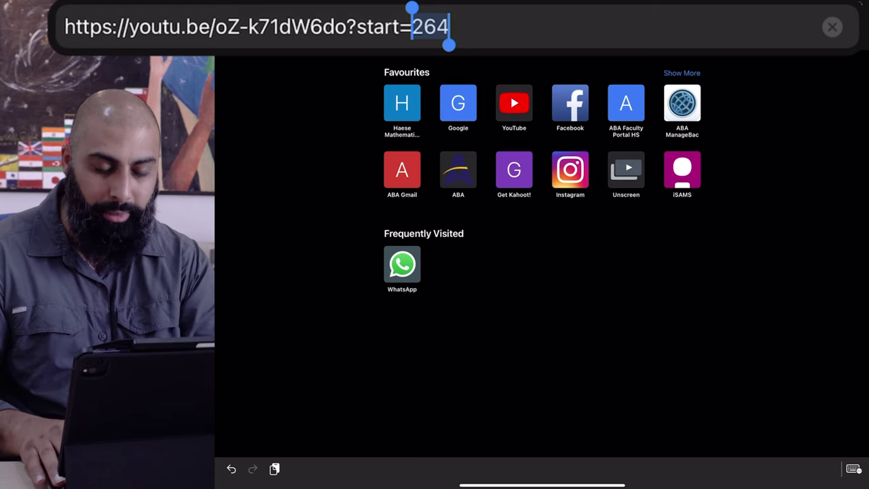
Step: Change the link's time to start=180&end=240, copy it, and switch to Google Classroom
text(180&end=240)
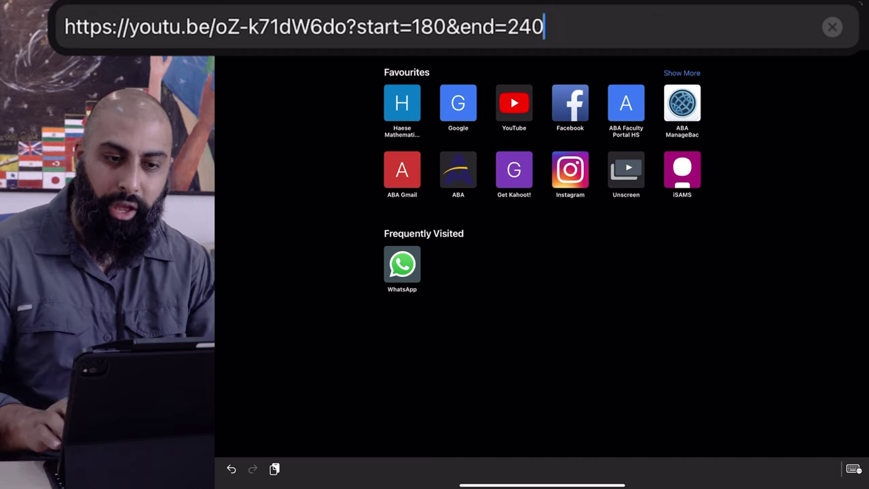
key(super+a)
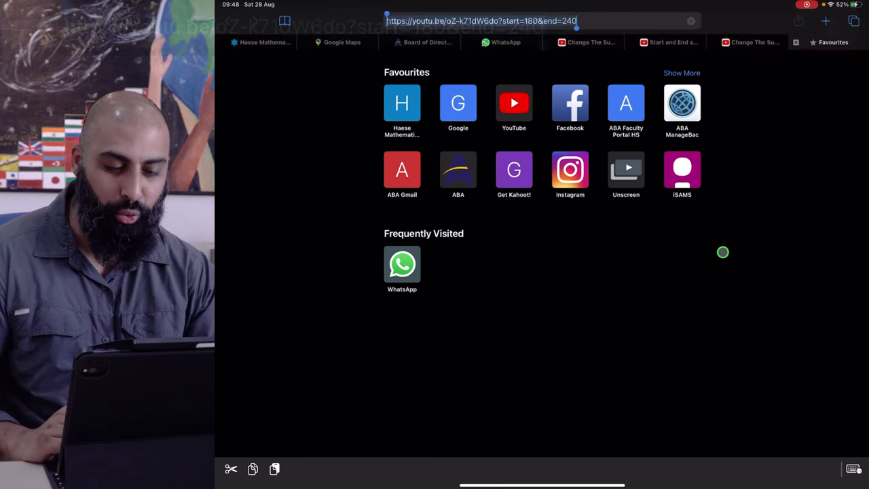
key(super+h)
click(671, 457)
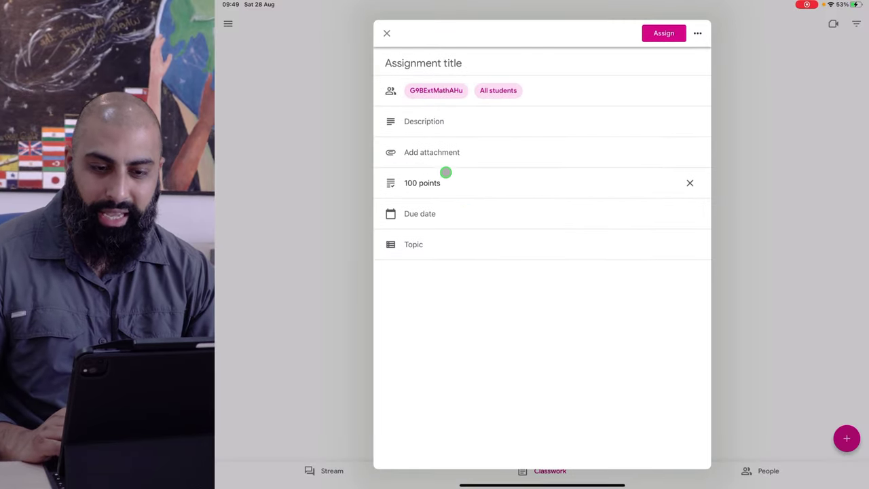
Step: Enter 'Please watch the attached video' as the assignment description, then show attachment options
click(458, 133)
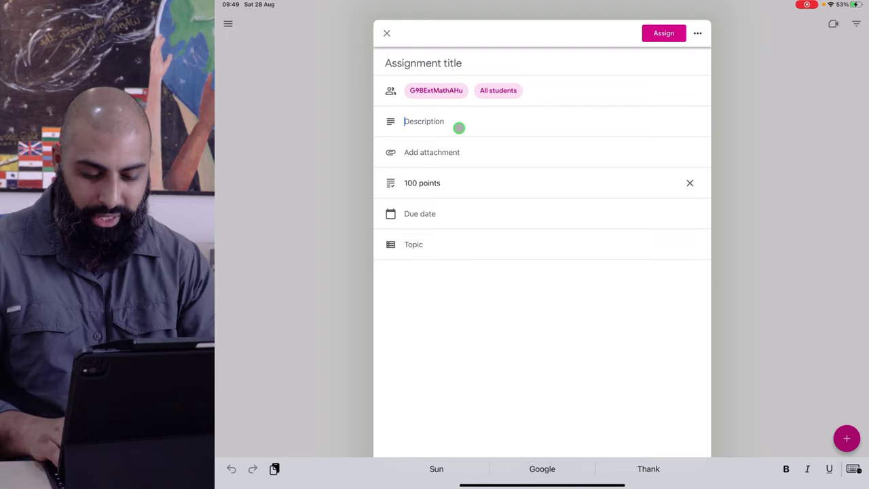
text(Please watch )
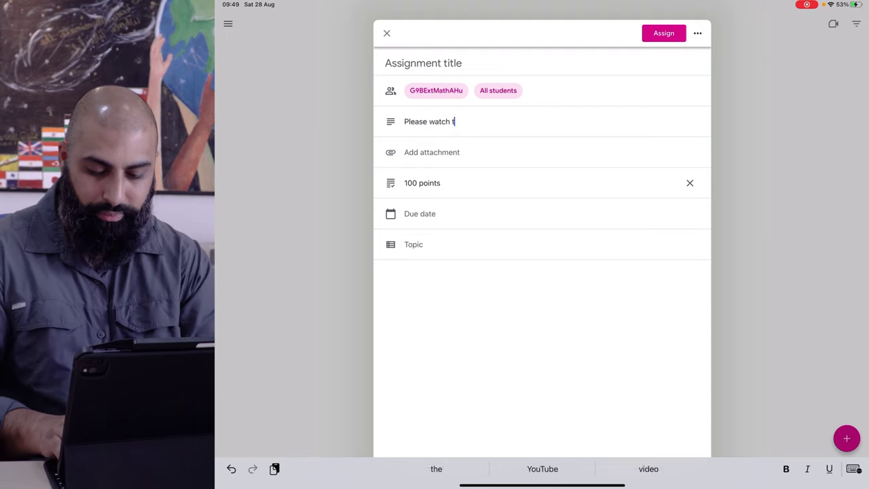
text(the attached video)
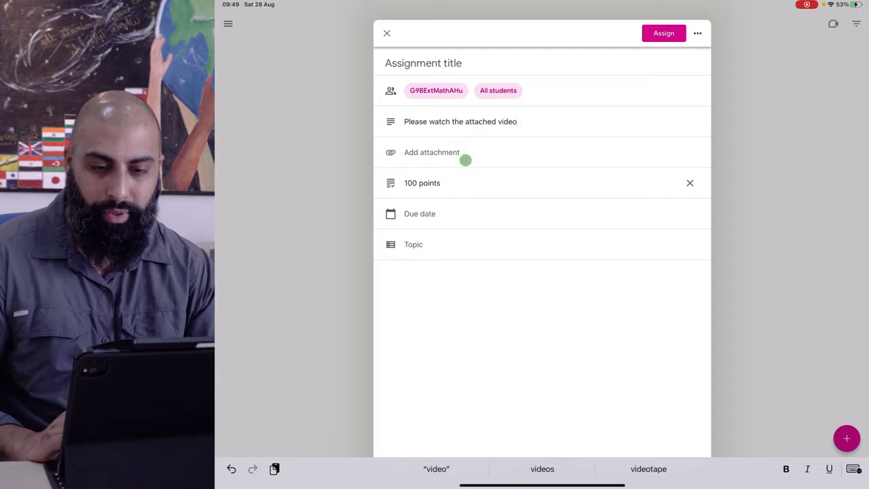
click(456, 151)
Step: Attach the start=180&end=240 YouTube link and open it in Safari to check playback
click(361, 305)
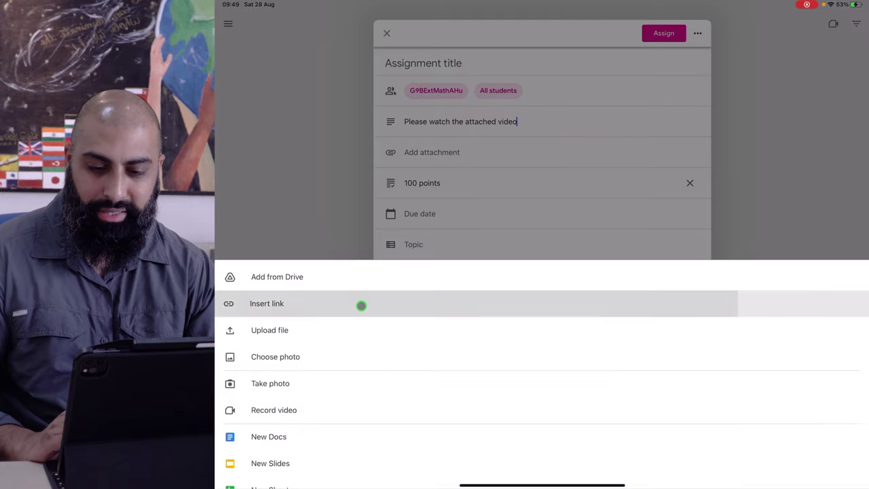
key(ctrl+v)
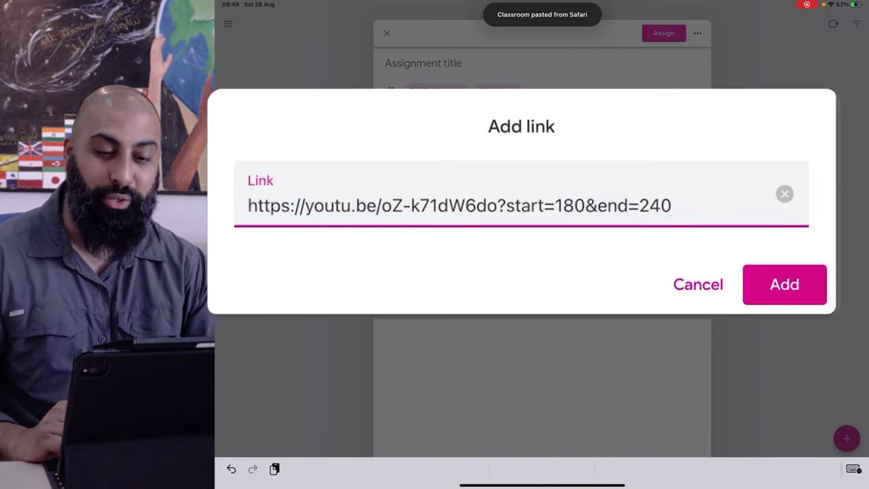
drag(507, 205, 530, 205)
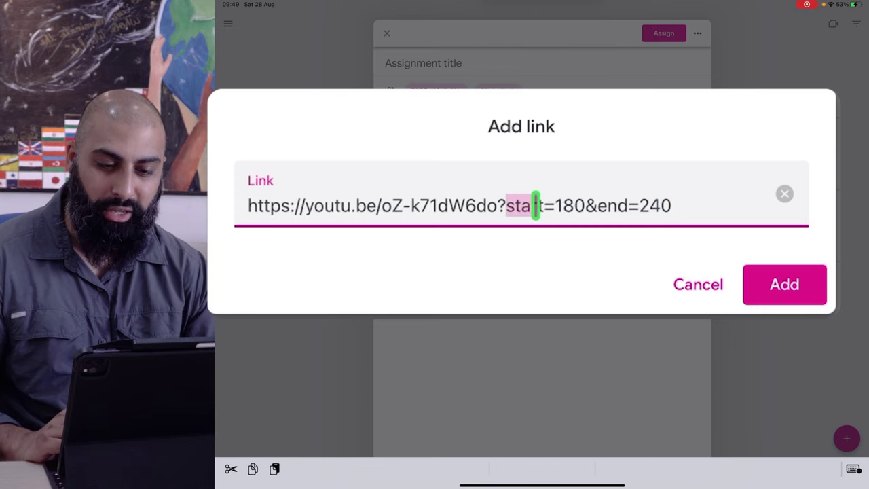
drag(573, 205, 677, 205)
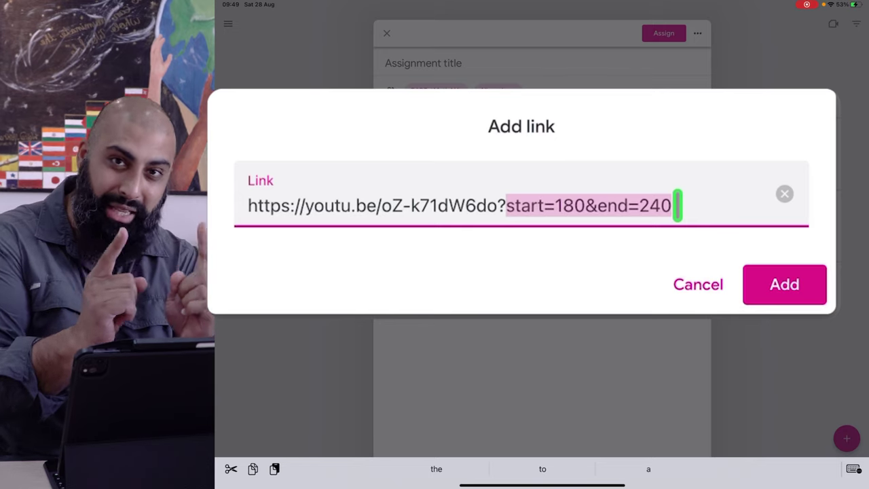
click(785, 284)
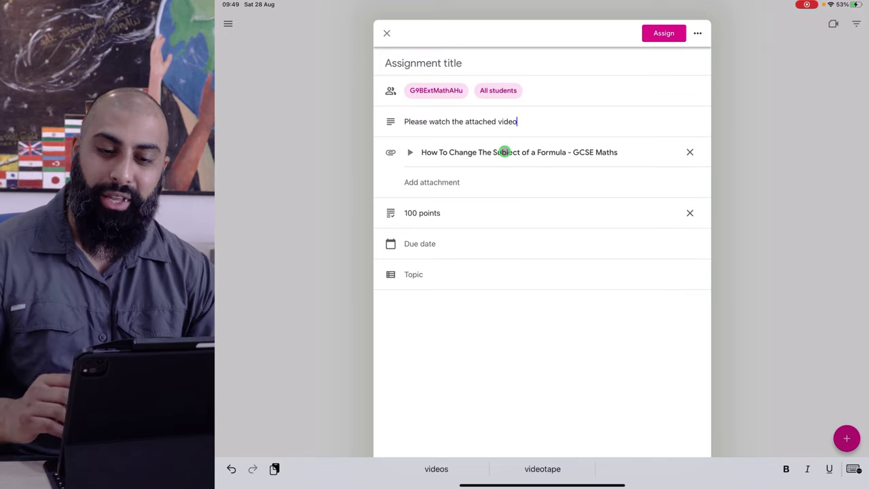
click(408, 154)
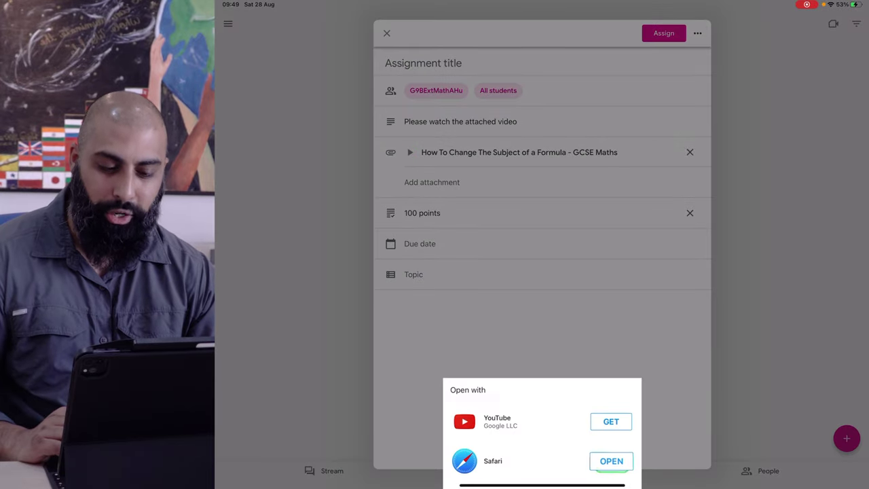
click(611, 461)
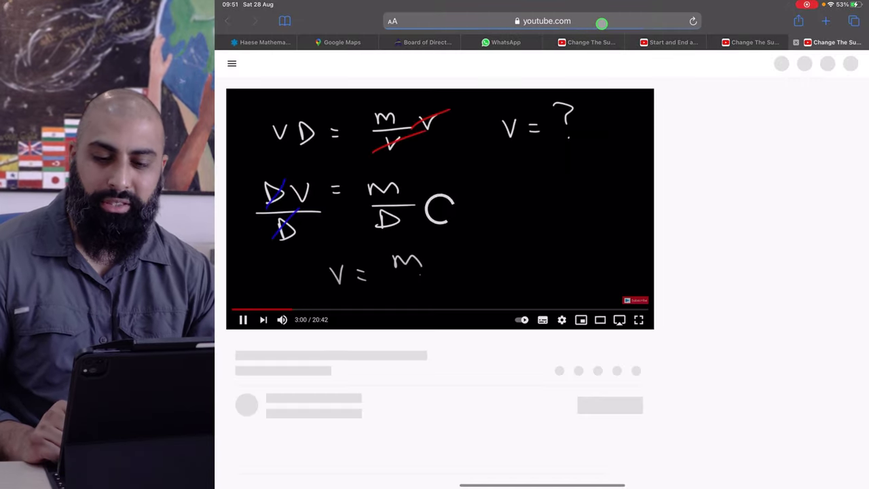